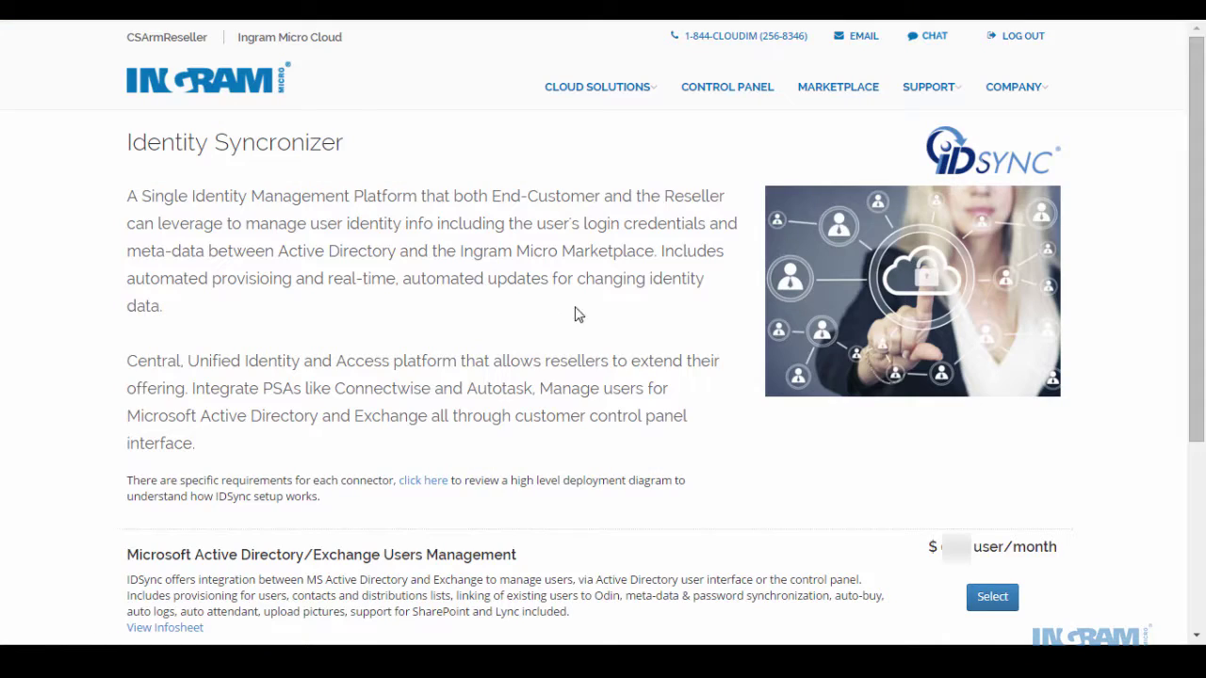
# From the Cloud Solutions menu, go to the Identity Syncronizer product page with its IDSync connector plans.
pyautogui.click(619, 95)
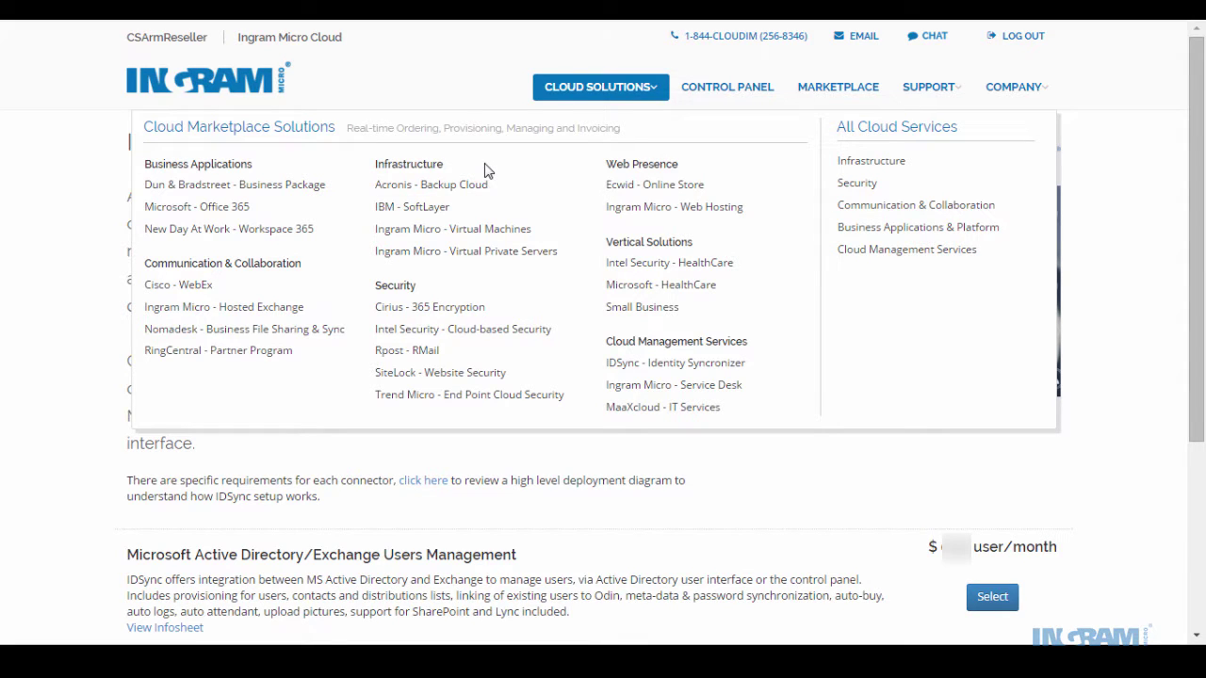
pyautogui.click(694, 394)
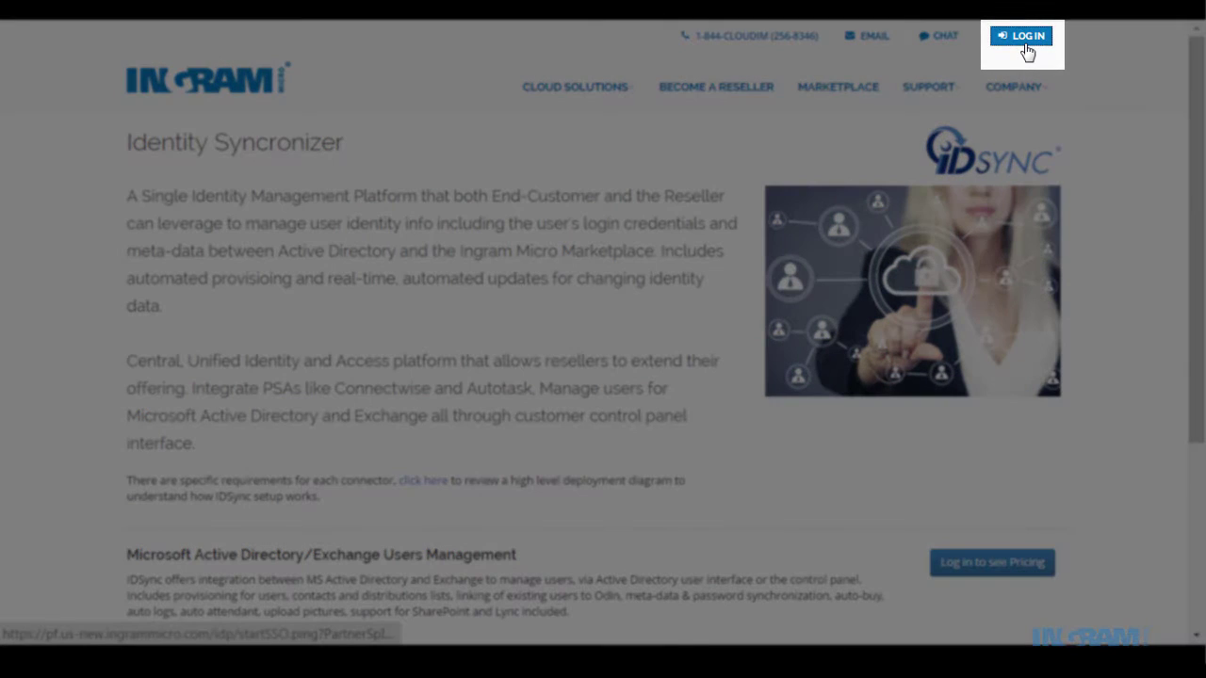
# Log in and select the IDSync - Connectwise billing integration for Odin plan.
pyautogui.click(1027, 49)
pyautogui.click(247, 412)
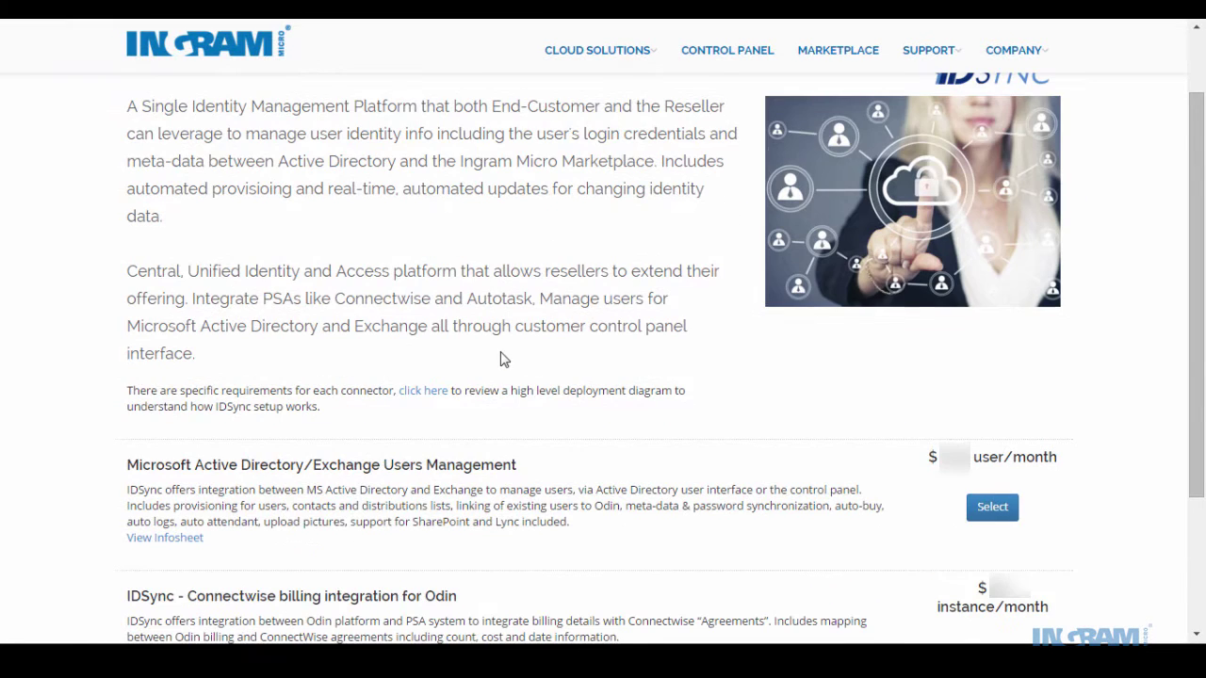
pyautogui.scroll(-2, 502, 358)
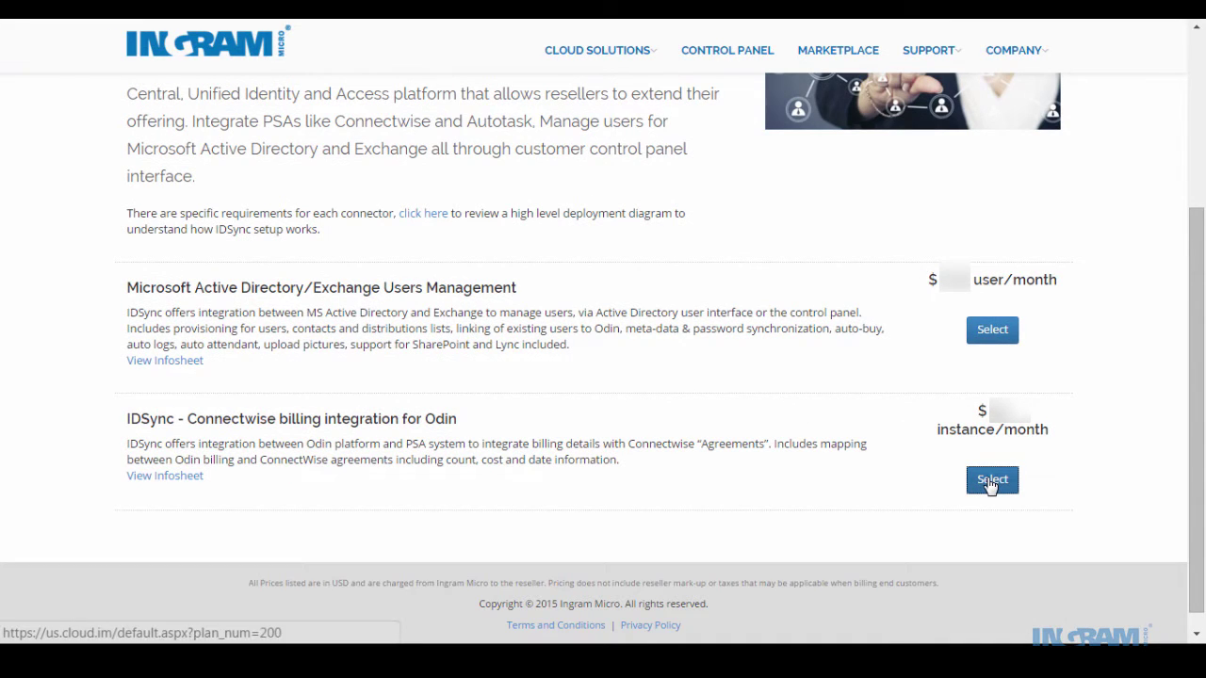
pyautogui.click(990, 483)
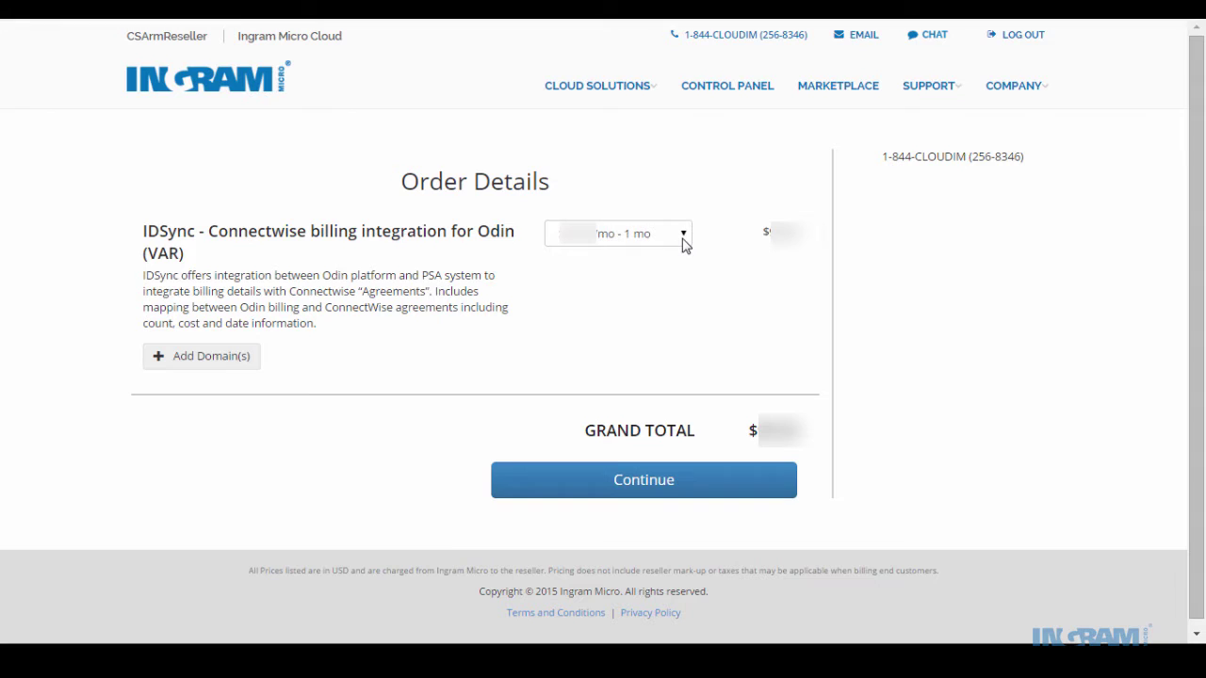
# Continue to billing and choose the saved Visa card as the payment method.
pyautogui.click(695, 490)
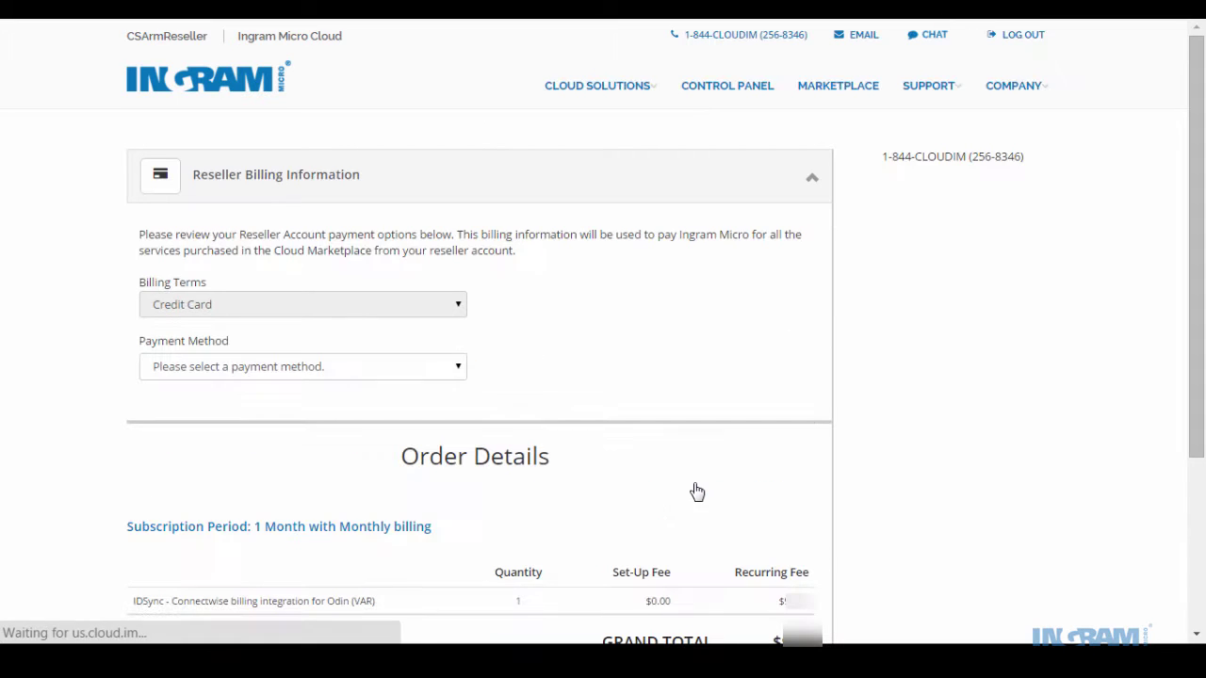
pyautogui.click(312, 368)
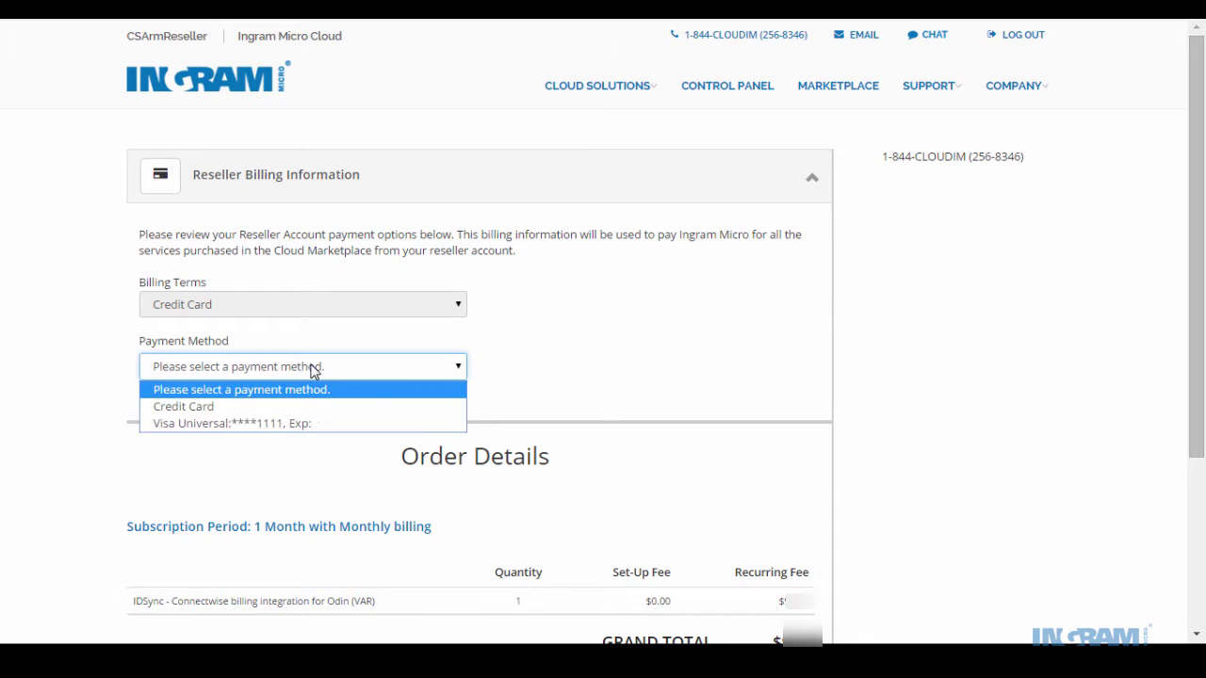
pyautogui.click(310, 424)
pyautogui.click(537, 379)
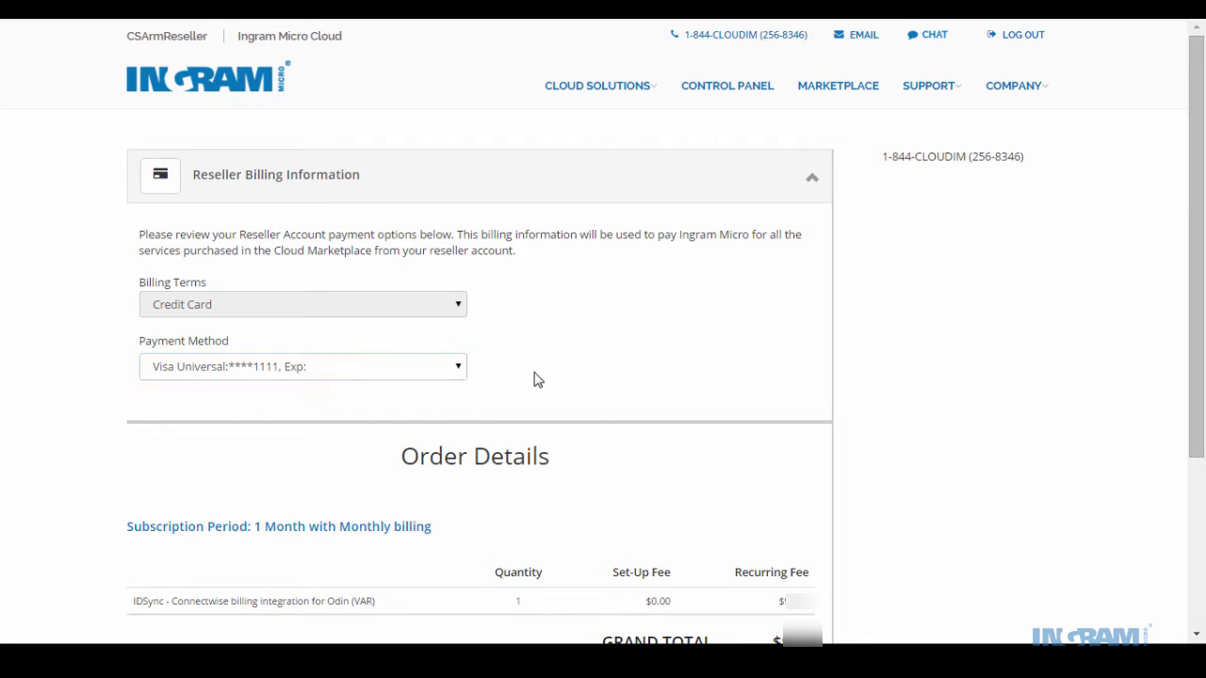
# Accept the terms and conditions and submit the order.
pyautogui.scroll(-1, 537, 379)
pyautogui.scroll(-2, 535, 372)
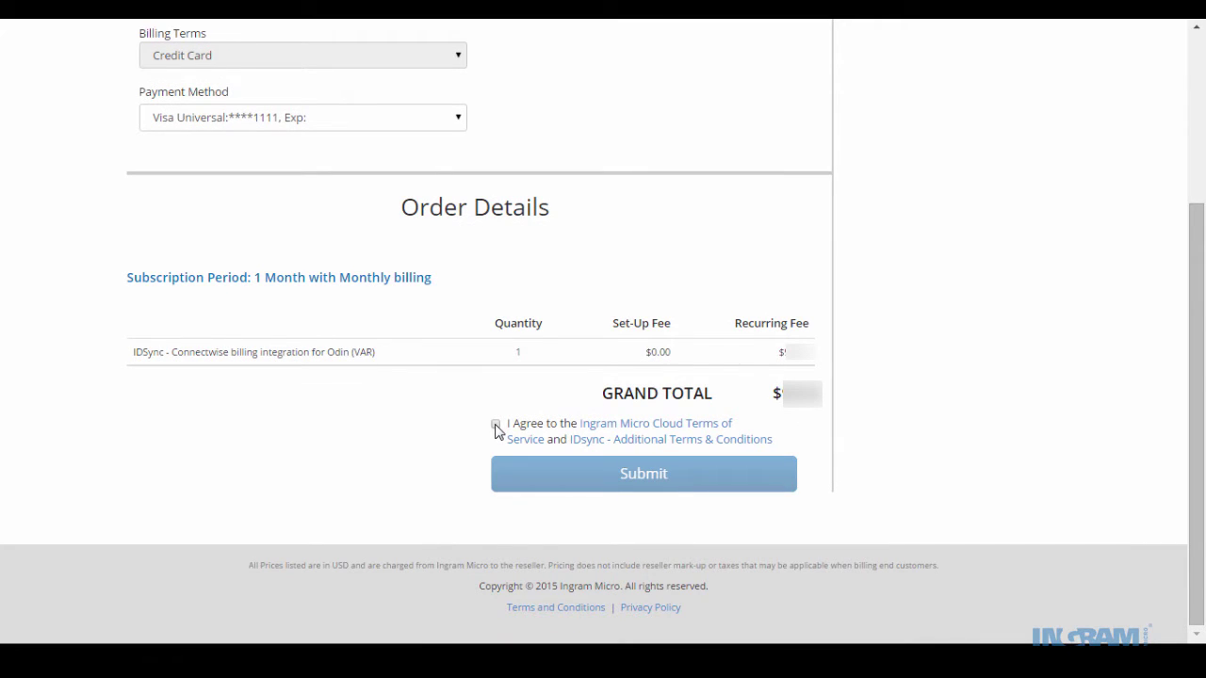
pyautogui.click(496, 426)
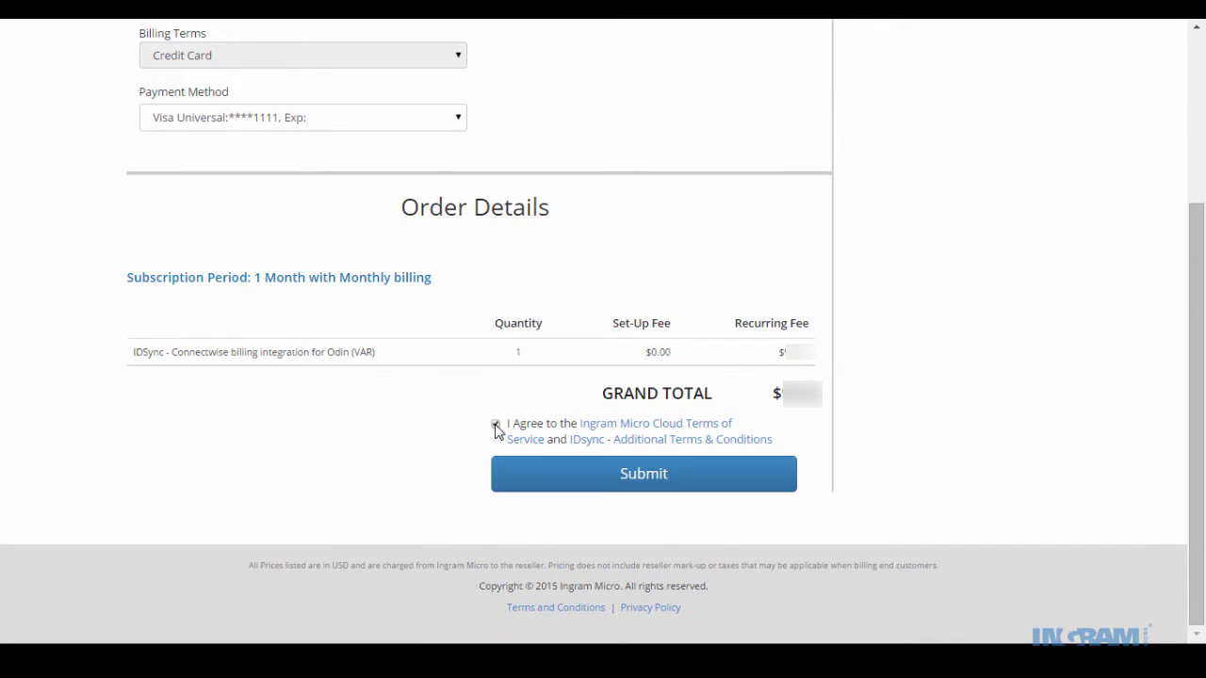
pyautogui.click(603, 474)
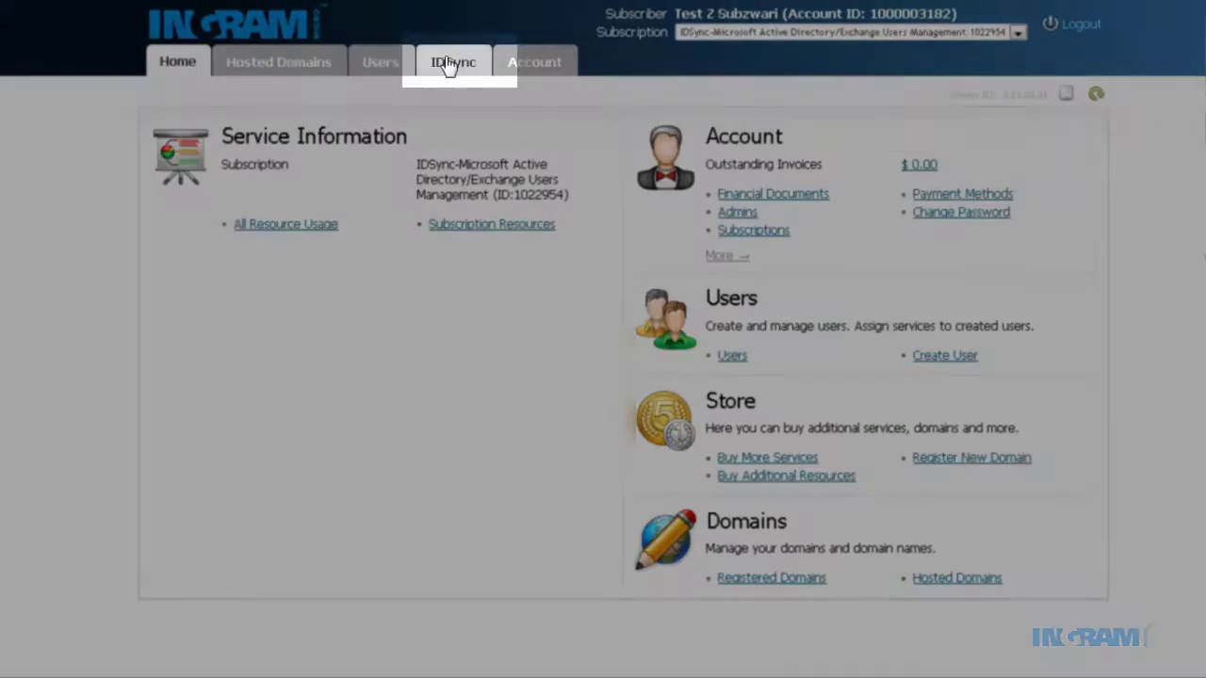
# Open the IDSync tab to view the customer license and gateway configuration settings.
pyautogui.click(450, 64)
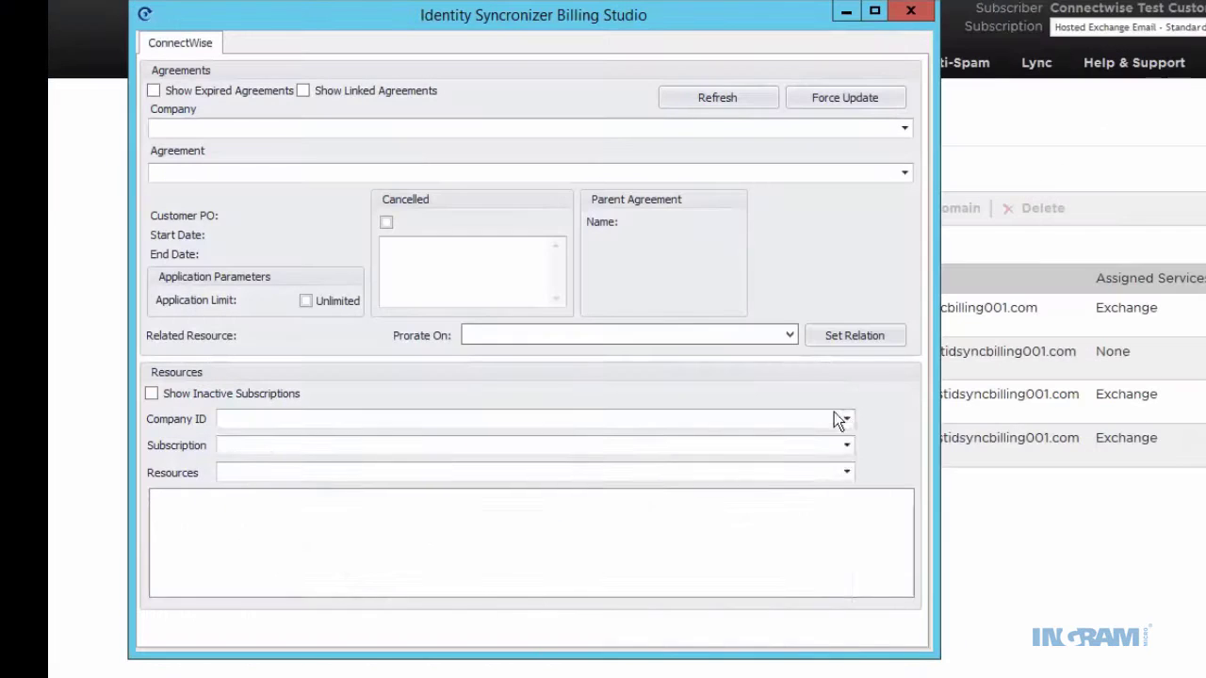
# Choose Connectwise Test Customer, Hosted Exchange Email - Standard, and Basic Email Mailbox (1 GB) to show 2 of 10 units.
pyautogui.click(845, 420)
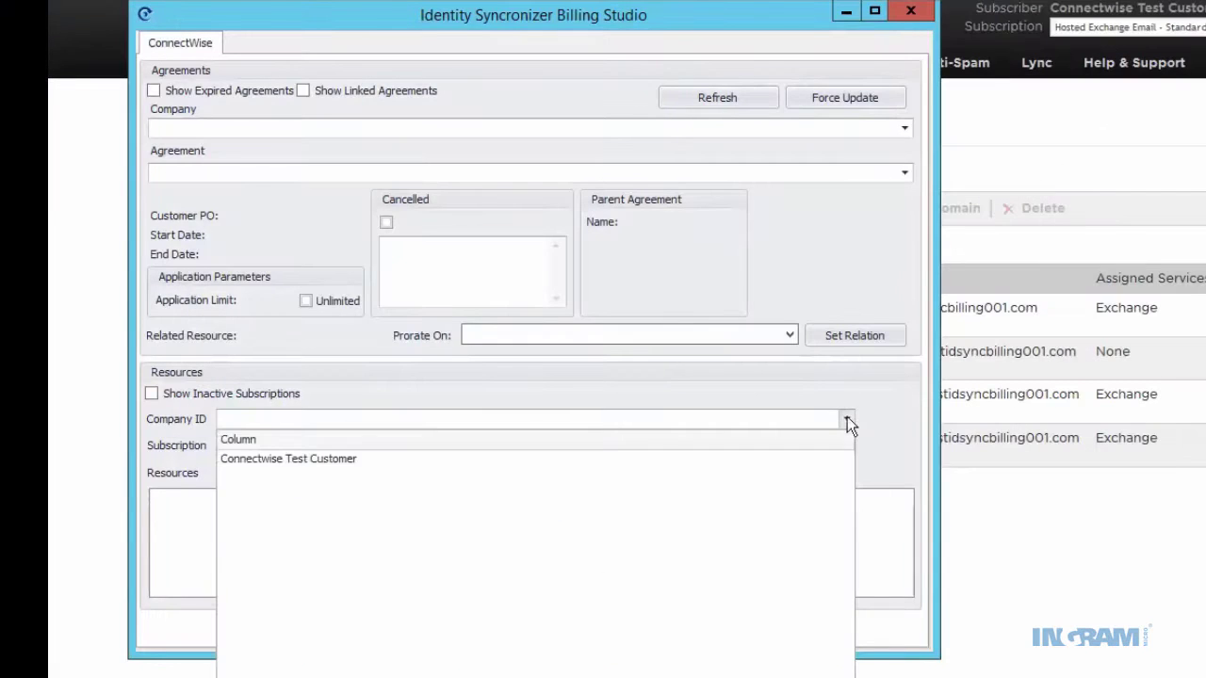
pyautogui.click(294, 462)
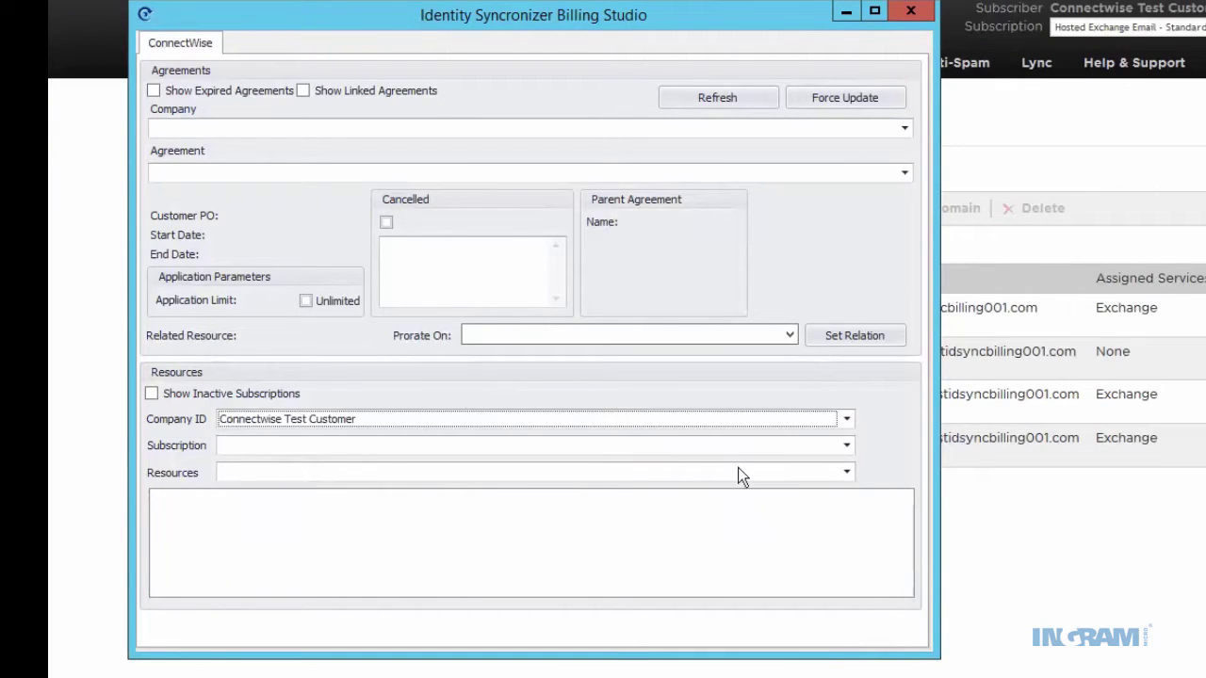
pyautogui.click(845, 445)
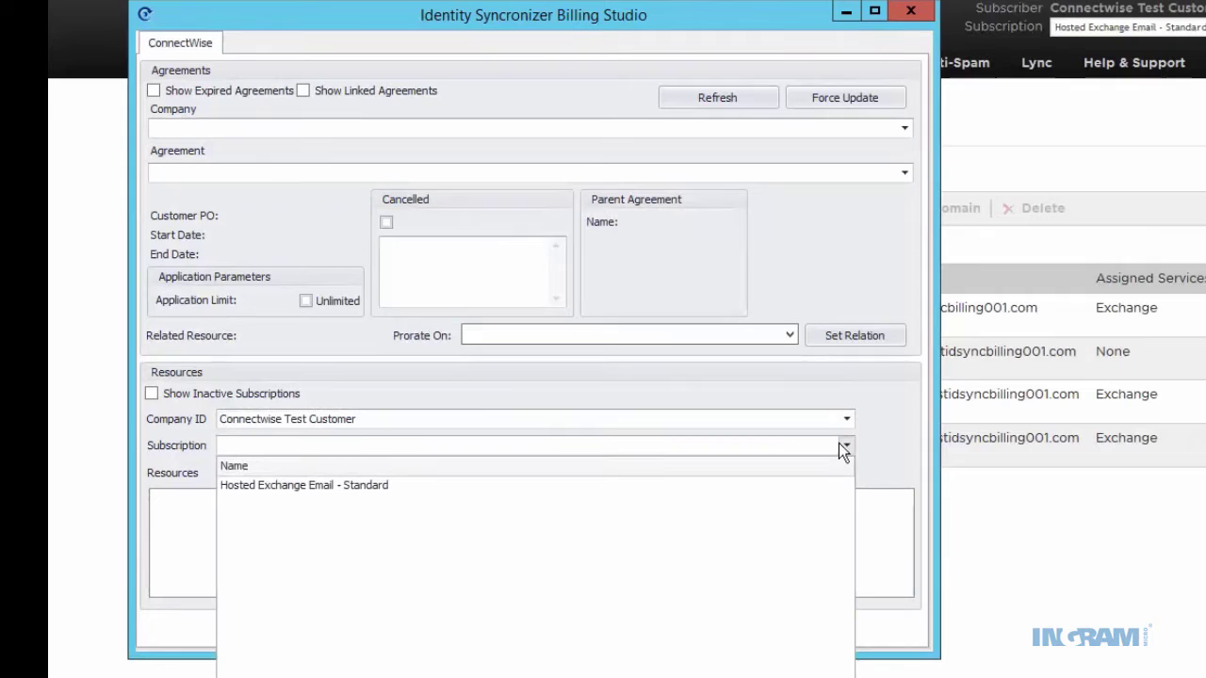
pyautogui.click(347, 485)
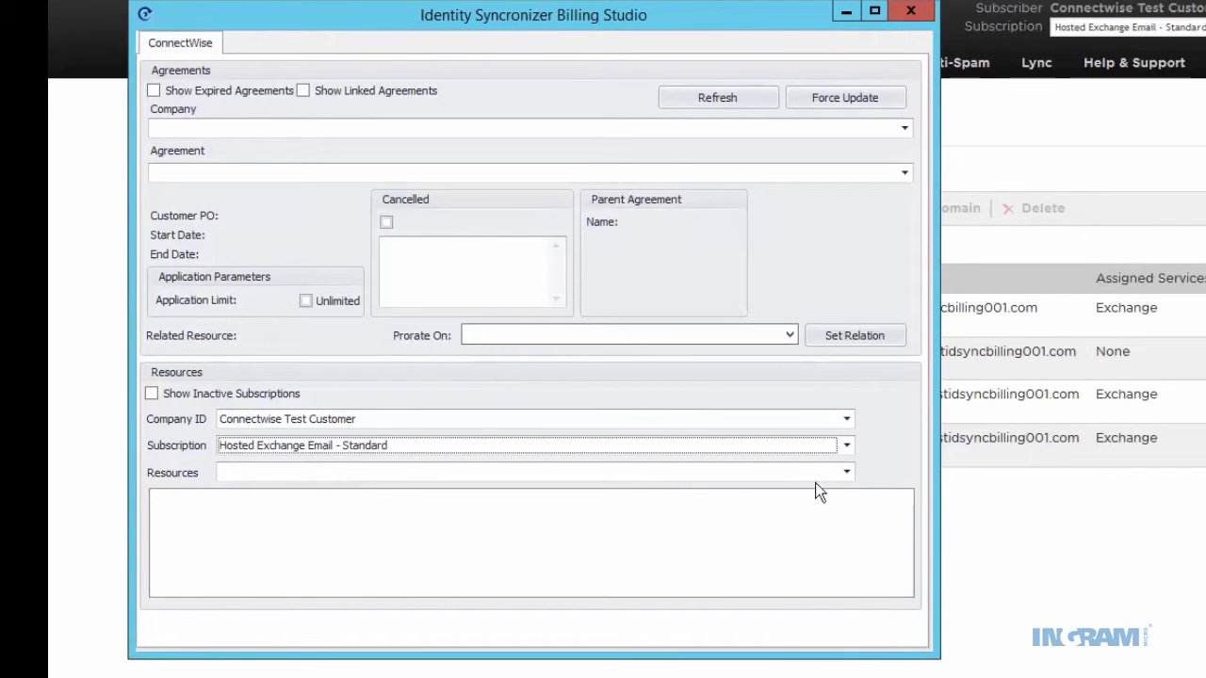
pyautogui.click(847, 472)
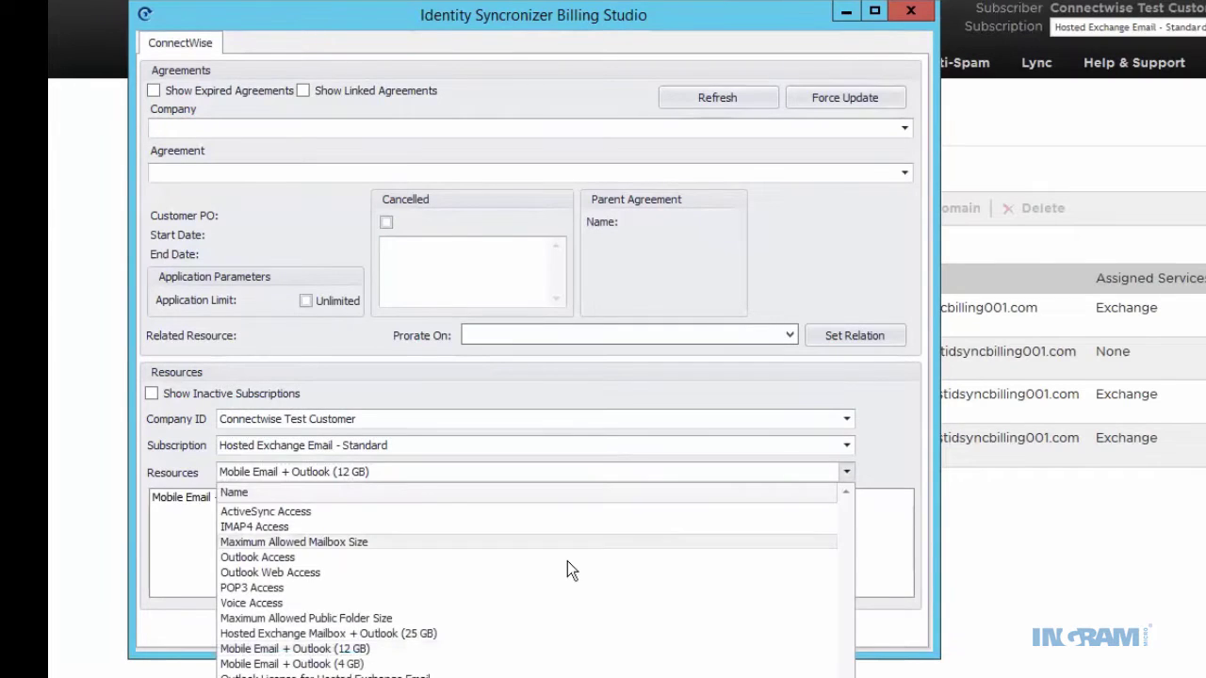
pyautogui.scroll(-10, 448, 592)
pyautogui.scroll(-3, 448, 592)
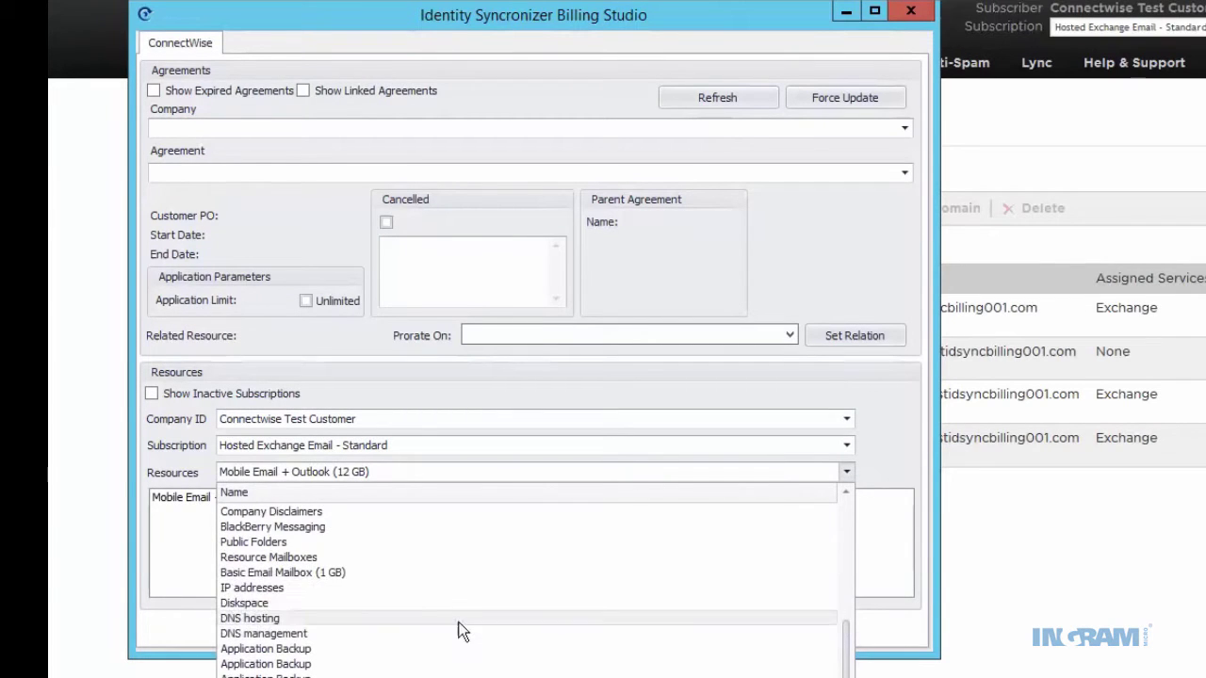
pyautogui.click(318, 572)
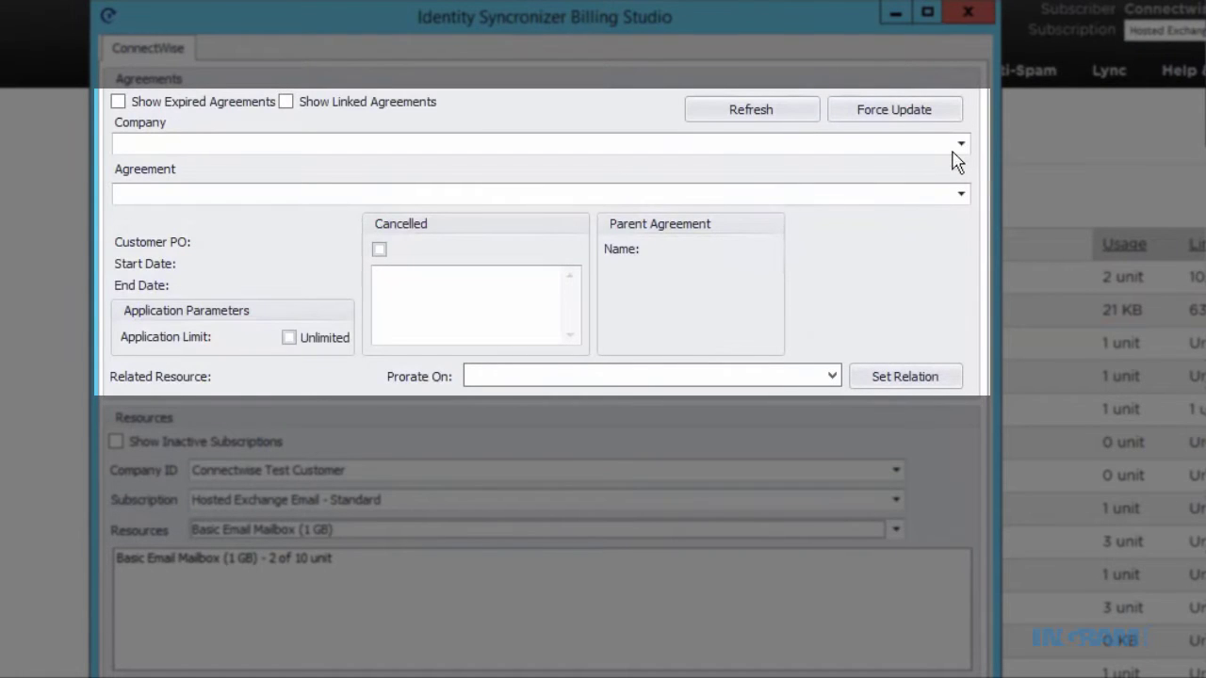
# Select ConnectWise Test Customer, show linked agreements, and choose the Odin 1GB mailbox agreement.
pyautogui.click(960, 143)
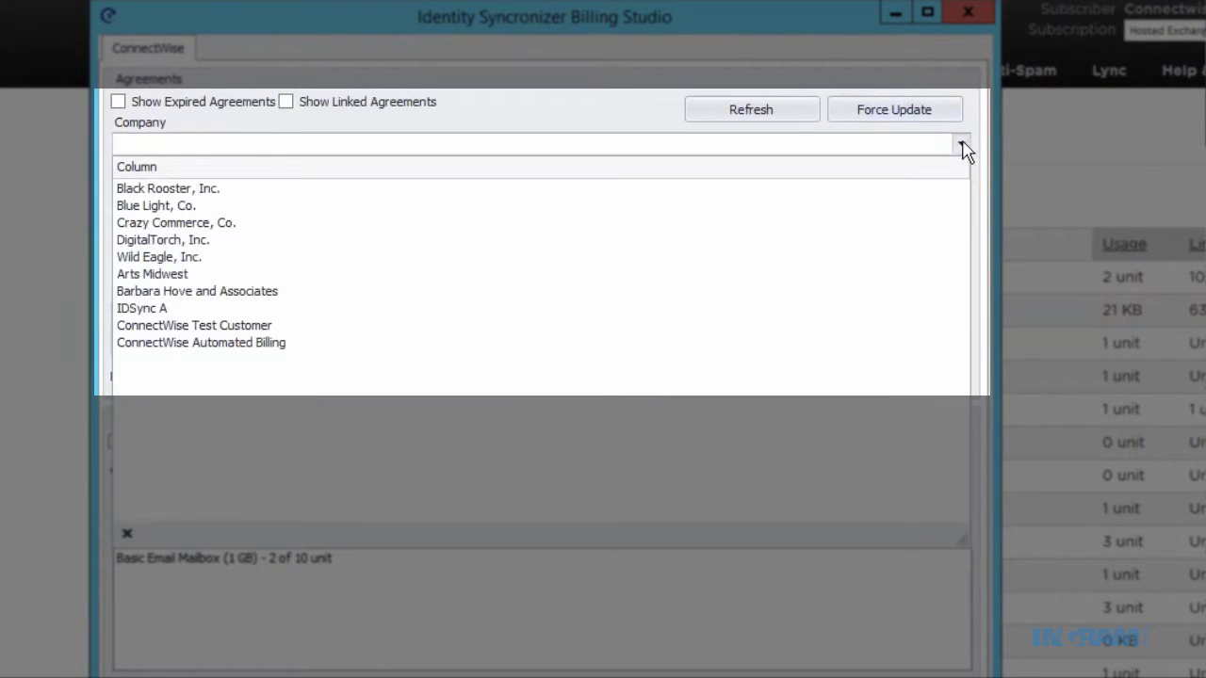
pyautogui.click(160, 312)
pyautogui.click(286, 103)
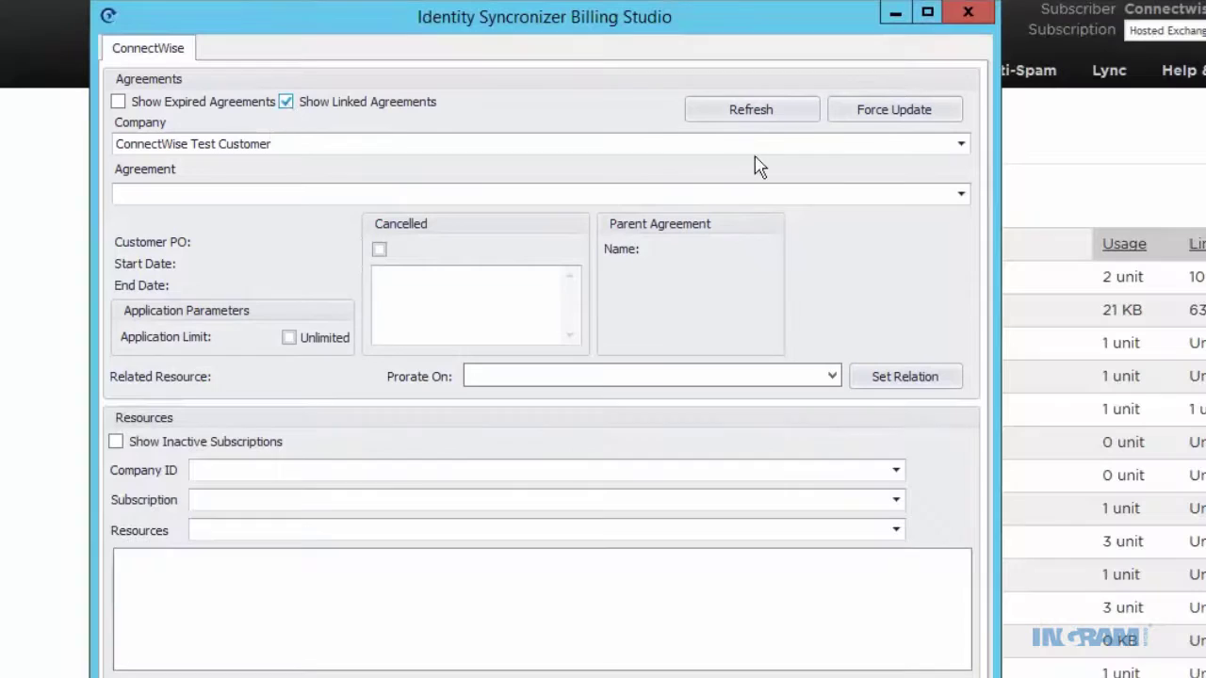
pyautogui.click(961, 194)
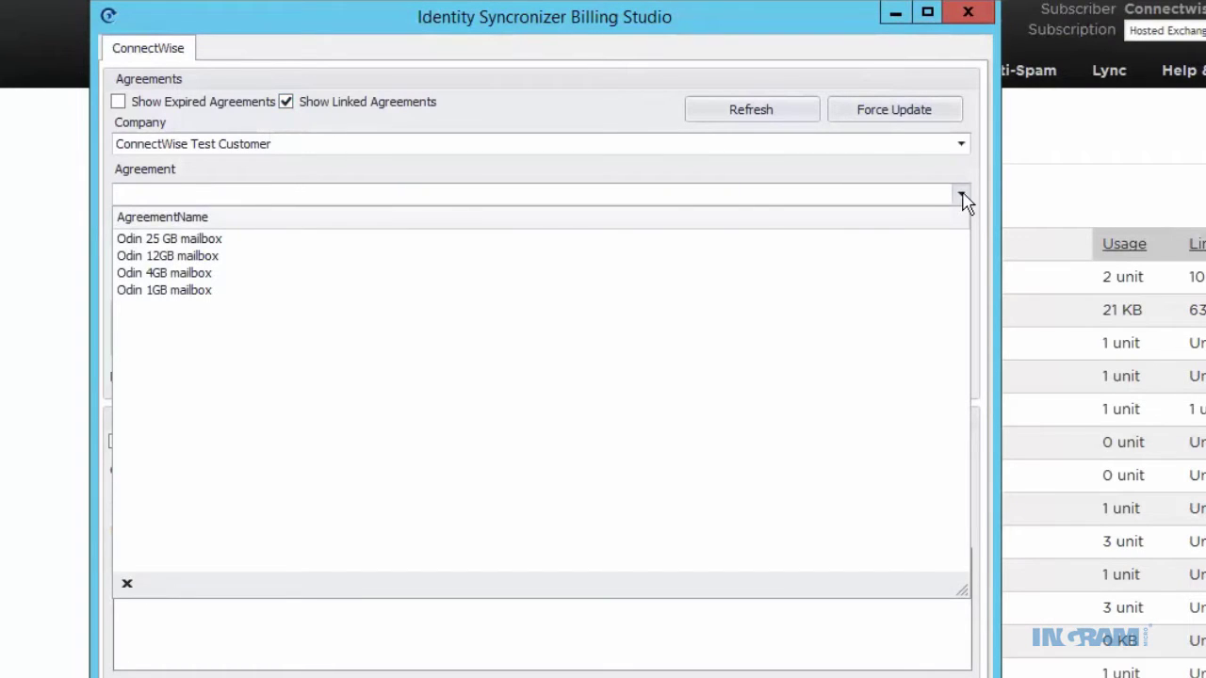
pyautogui.click(177, 292)
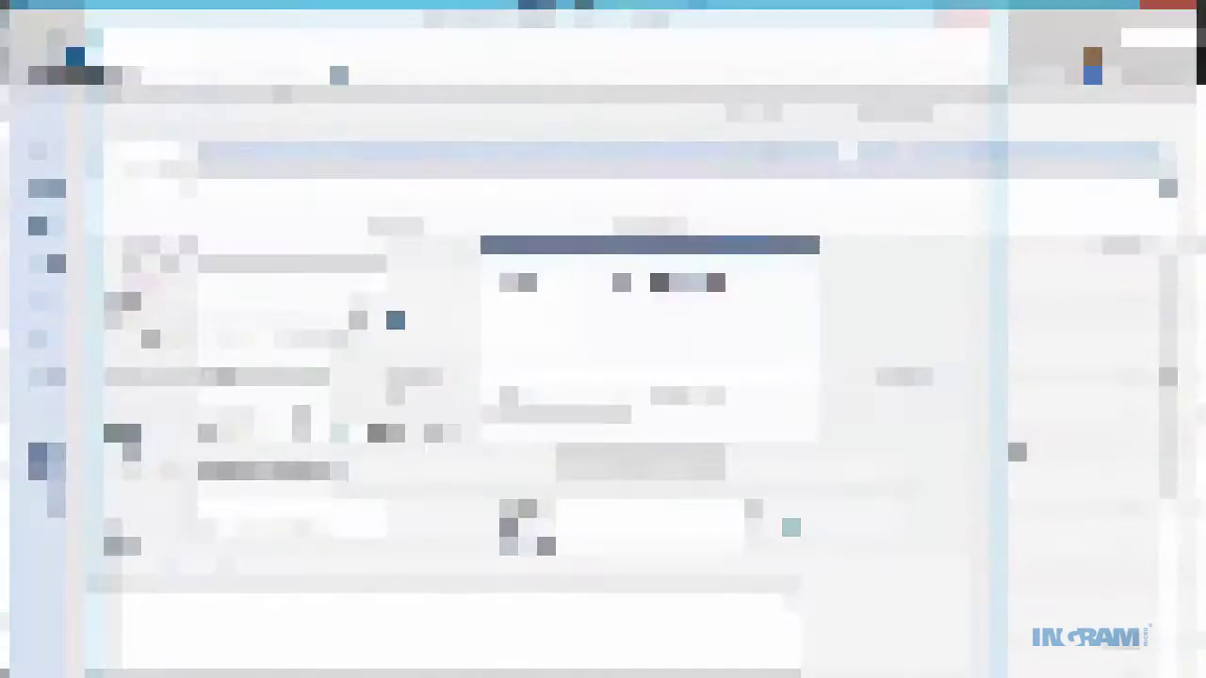
# Search companies for 'connectwise' and open ConnectWise Test Customer's Agreements tab.
pyautogui.click(44, 188)
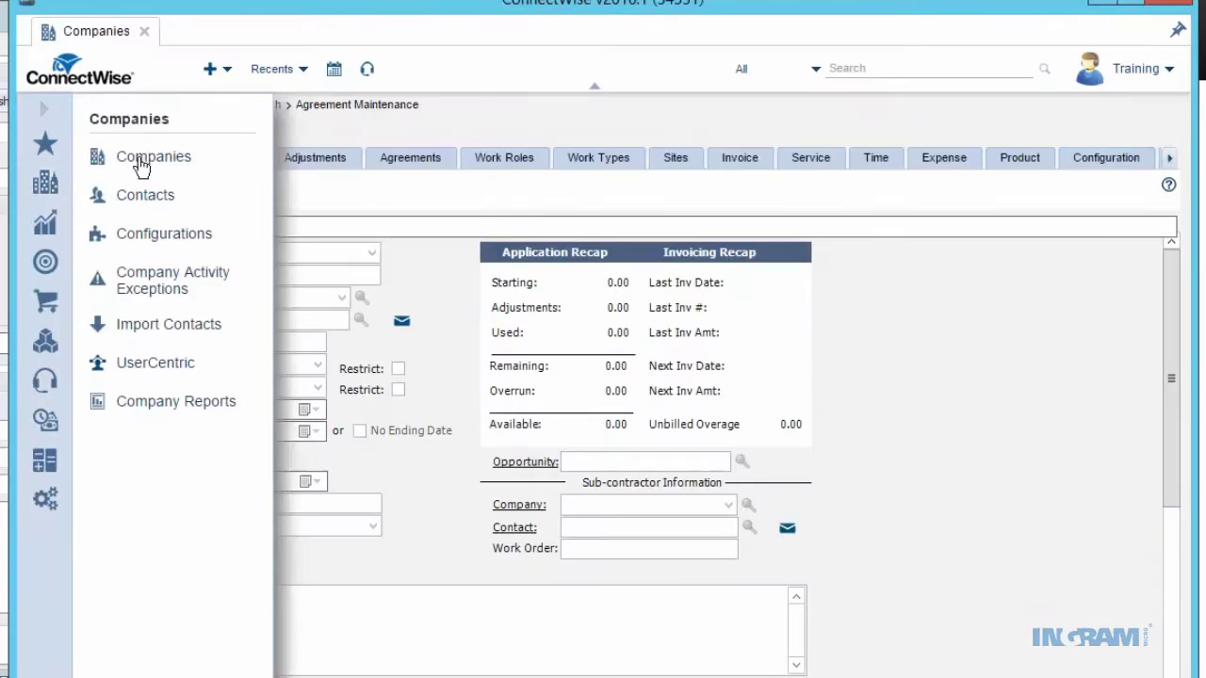
pyautogui.click(101, 158)
pyautogui.click(509, 224)
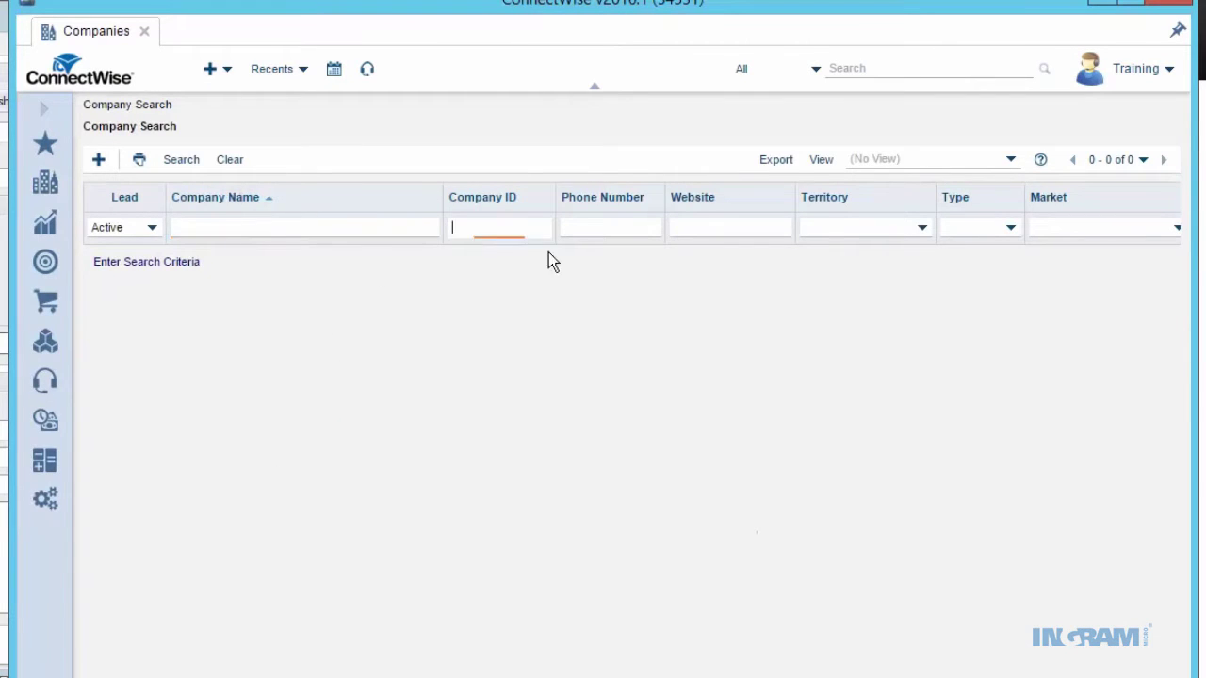
pyautogui.write('connectwise')
pyautogui.click(180, 162)
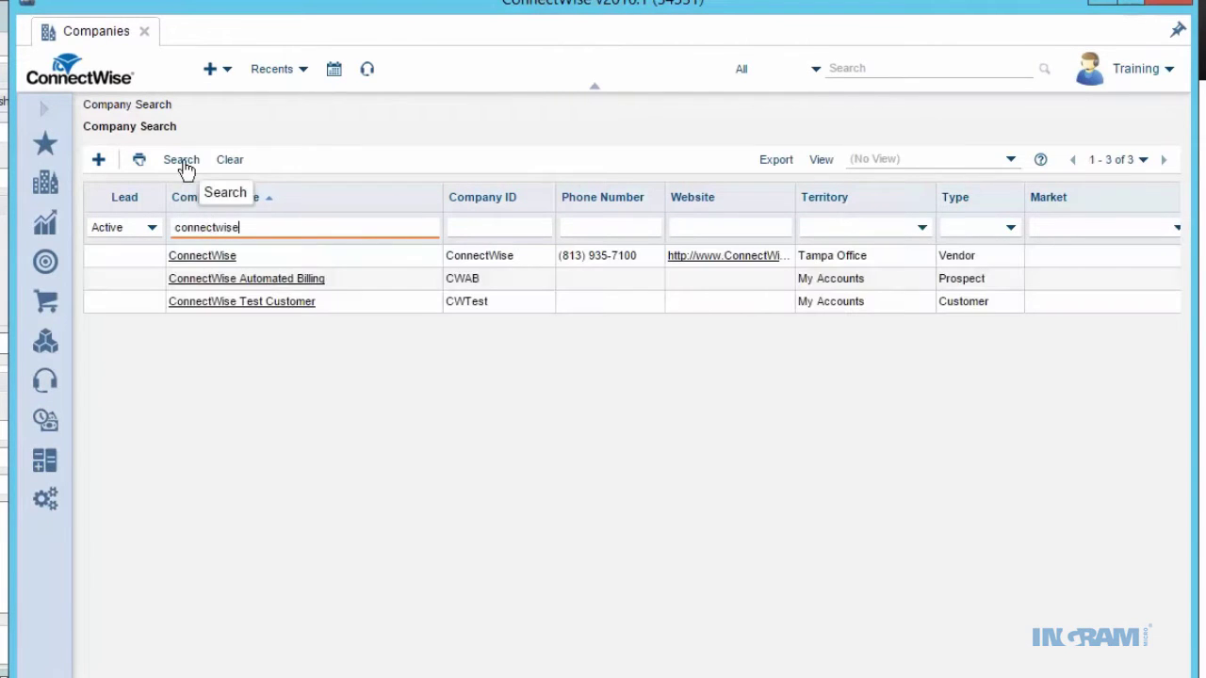
pyautogui.click(207, 303)
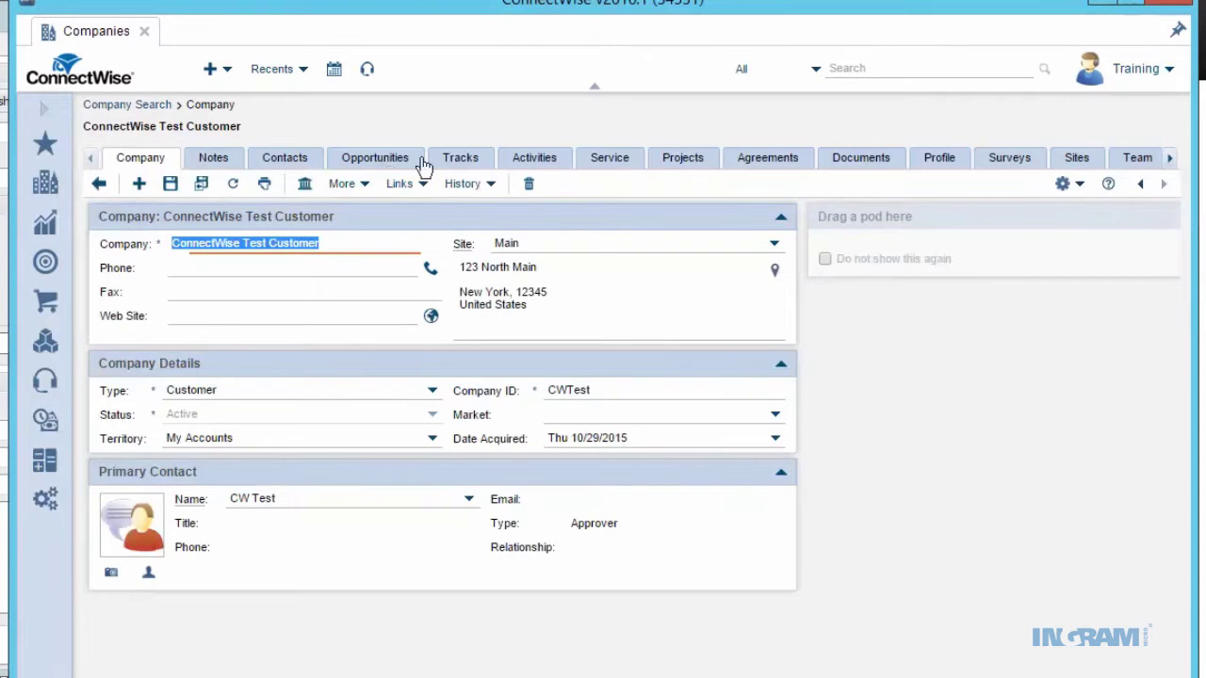
pyautogui.click(779, 165)
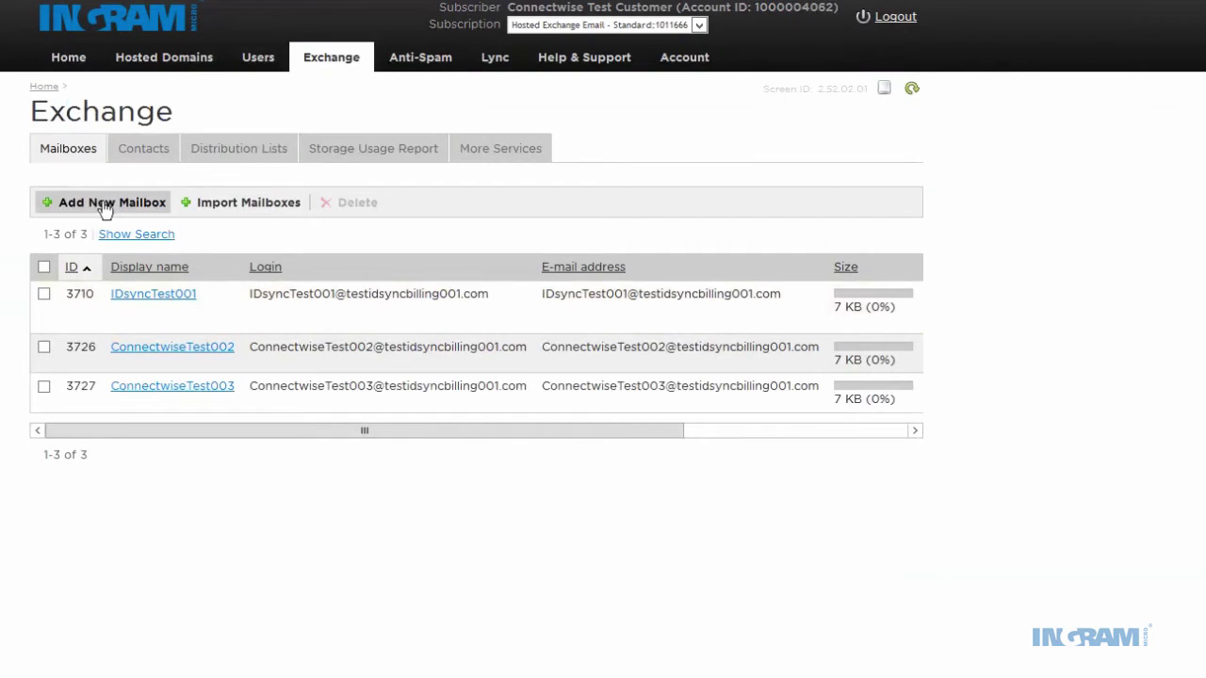
# Add a mailbox with display name 'ConnectWise T' and login 'connectwisetest6', using a generated password.
pyautogui.click(102, 204)
pyautogui.click(72, 287)
pyautogui.click(294, 279)
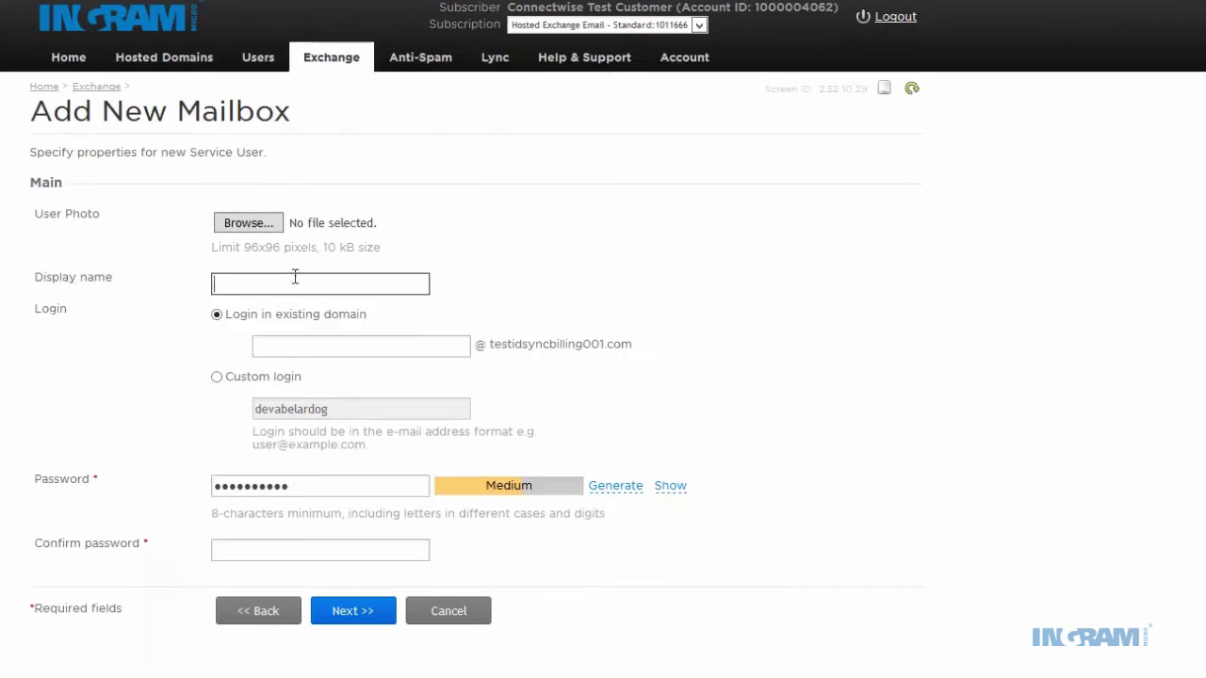
pyautogui.write('ConnectWise Test6')
pyautogui.click(314, 344)
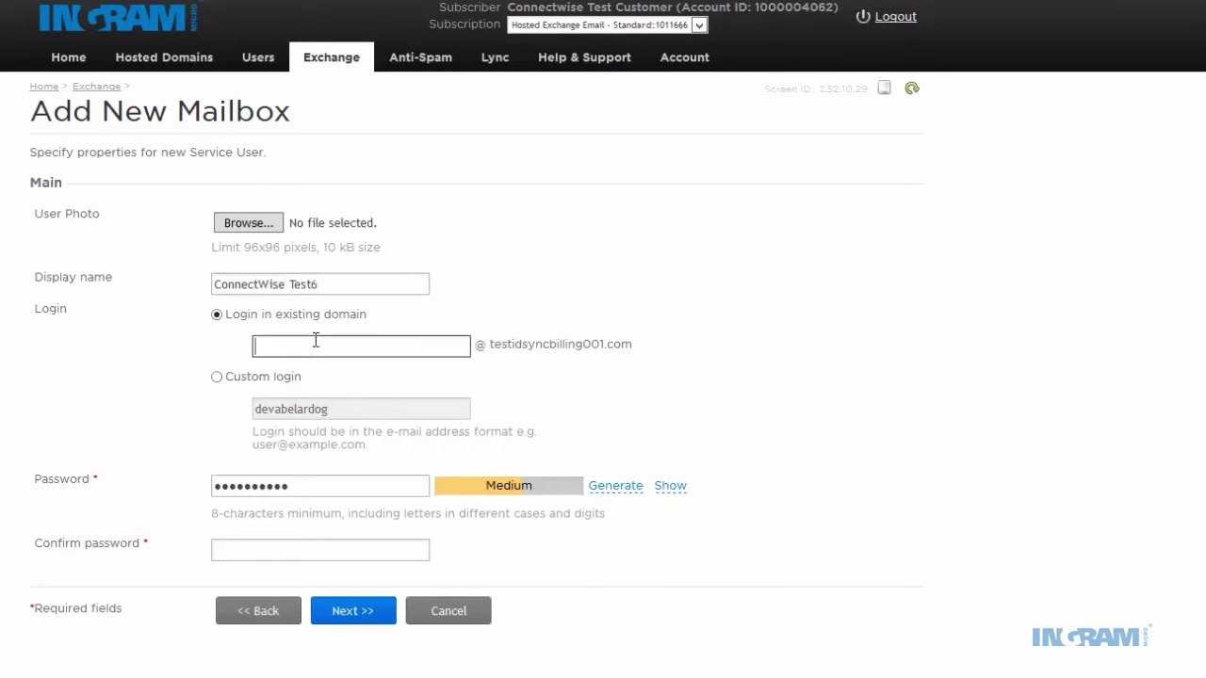
pyautogui.write('connectwisetest6')
pyautogui.click(630, 497)
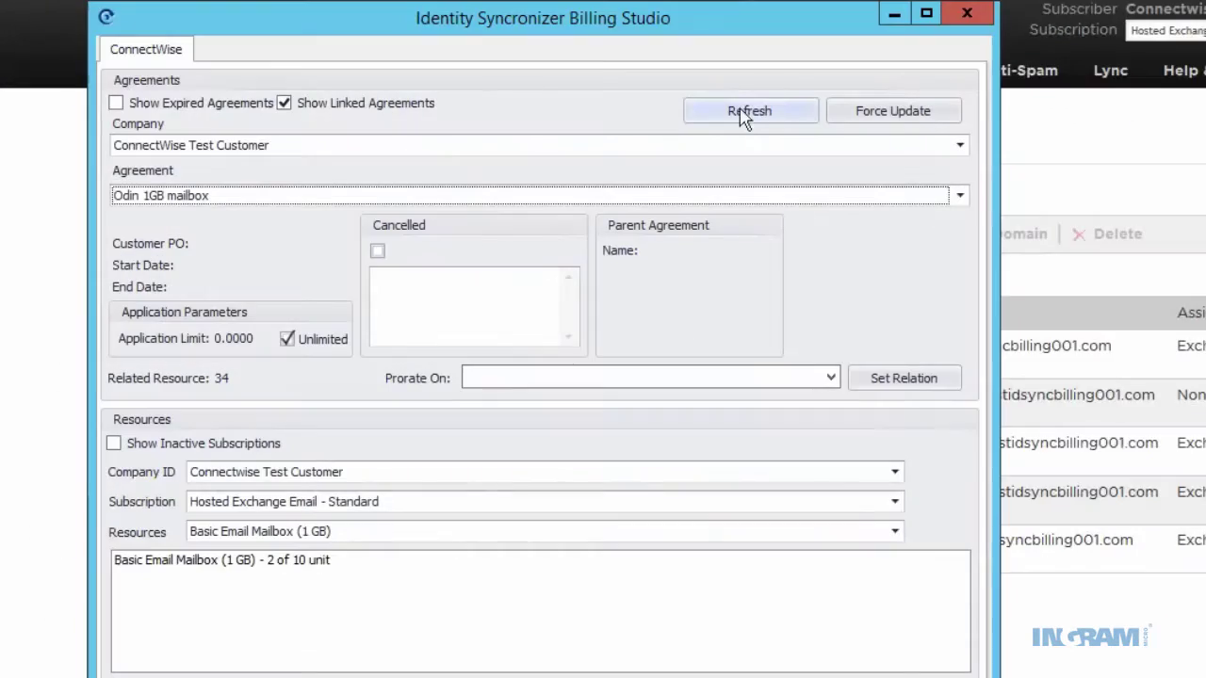
# Refresh, then reselect ConnectWise Test Customer and the Odin 1GB mailbox agreement to show 3 of 10.
pyautogui.click(763, 118)
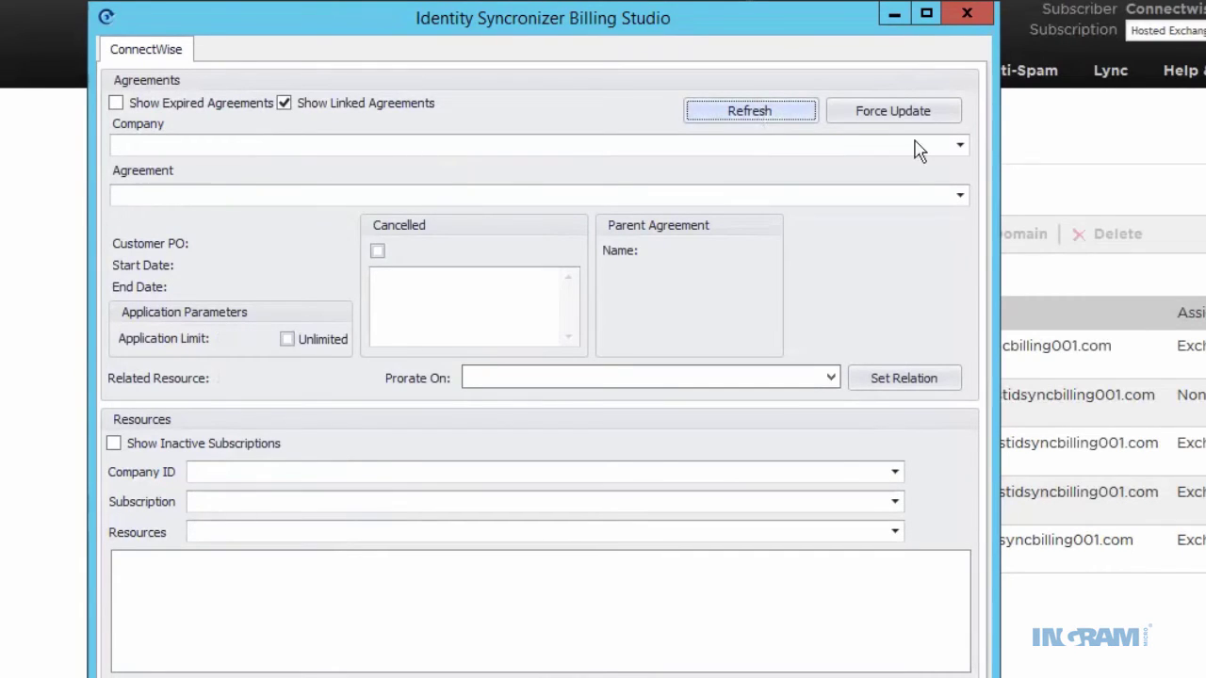
pyautogui.click(959, 146)
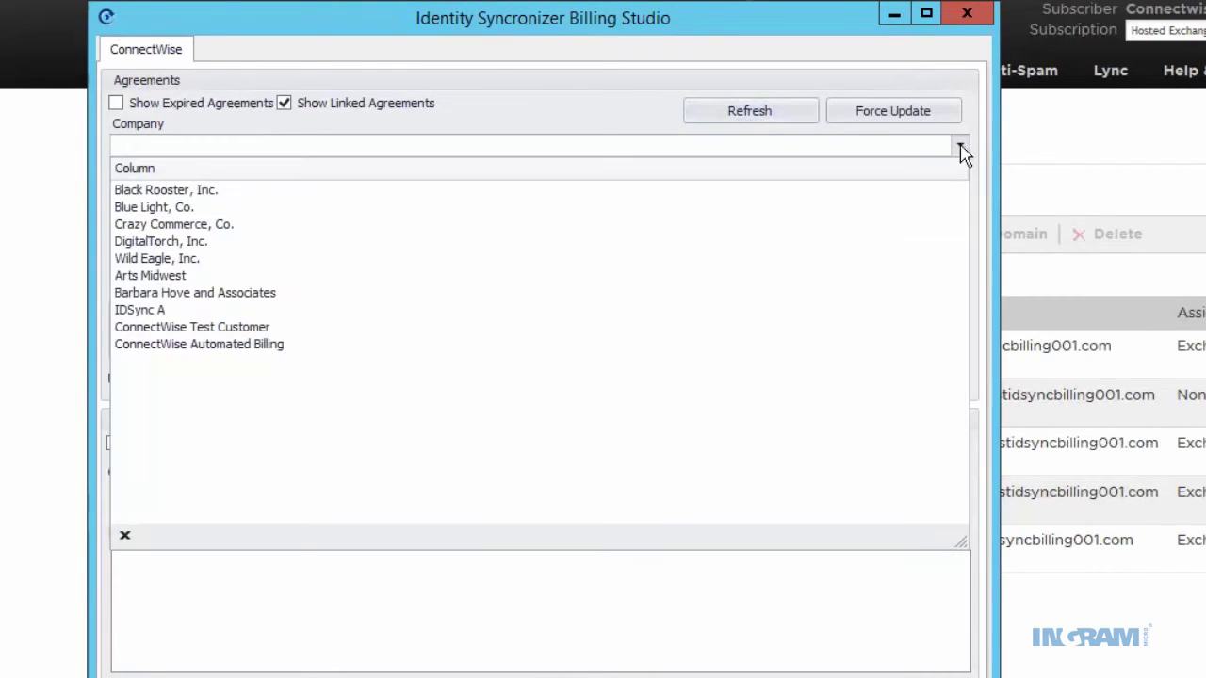
pyautogui.click(200, 330)
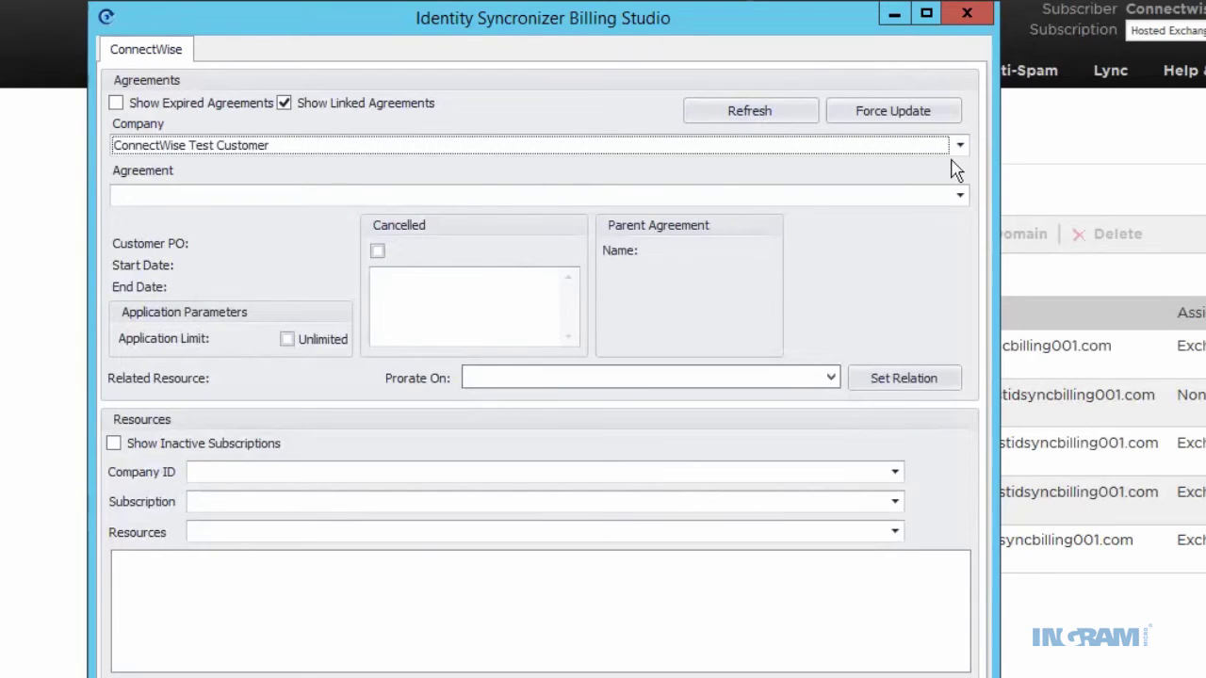
pyautogui.click(959, 196)
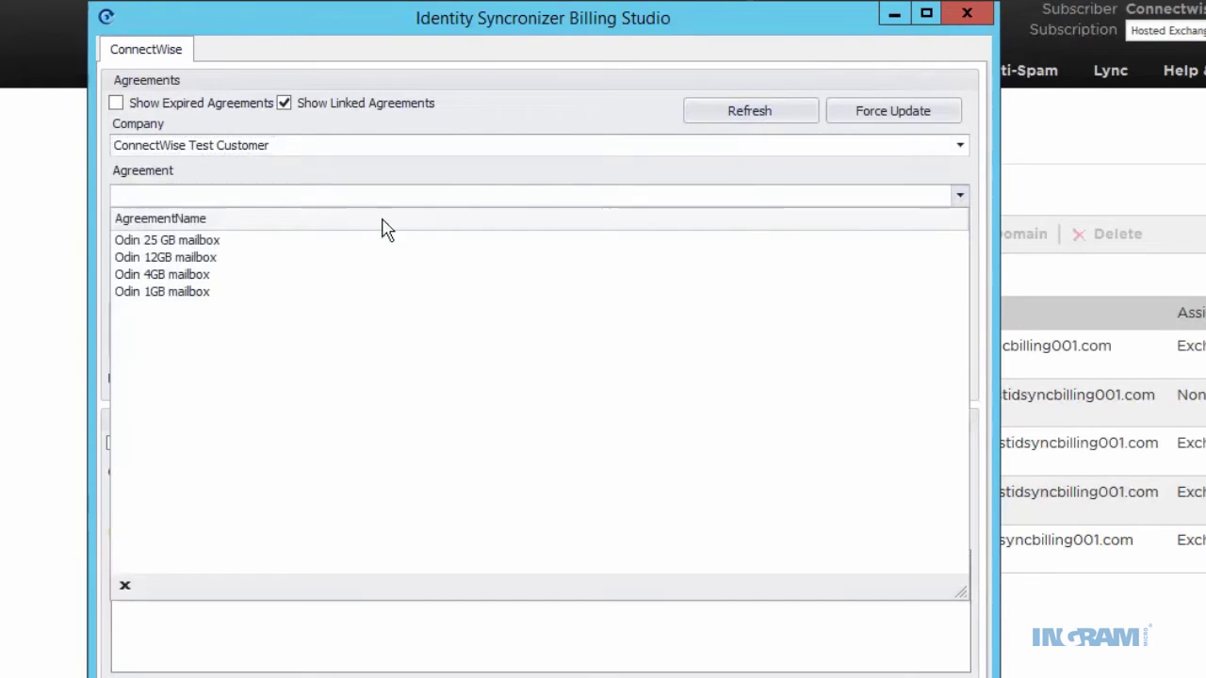
pyautogui.click(162, 293)
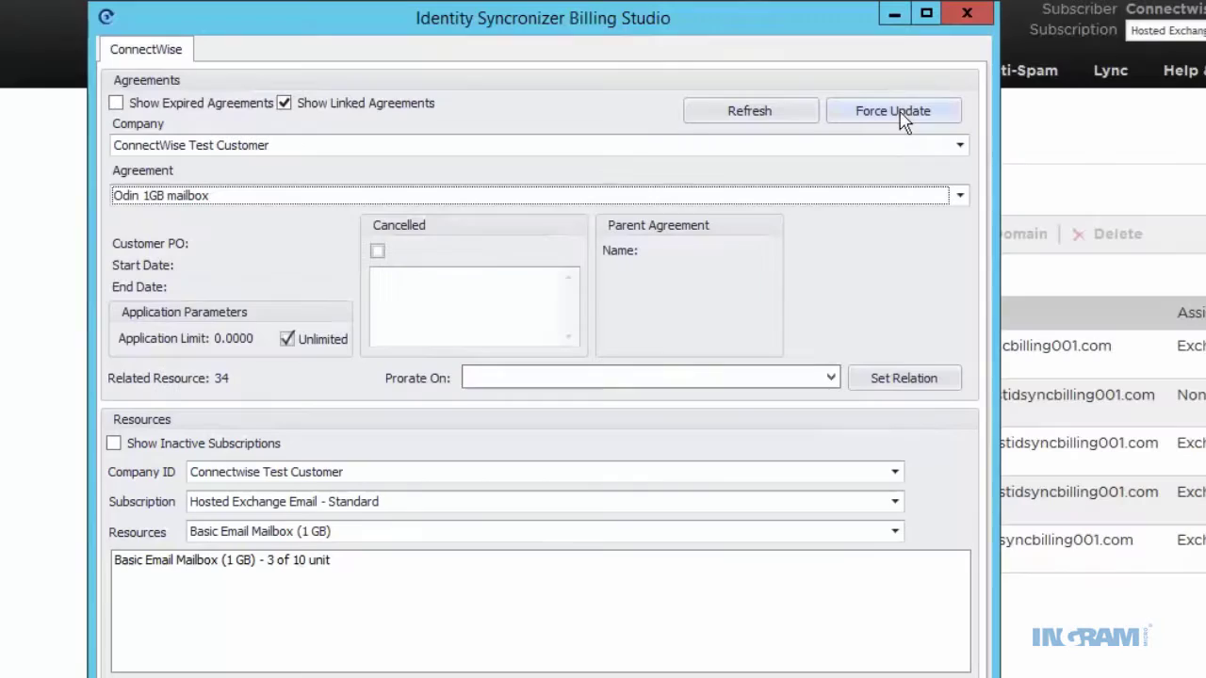
# Force-update the Odin 1GB mailbox agreement in ConnectWise to a count of 3.
pyautogui.click(907, 114)
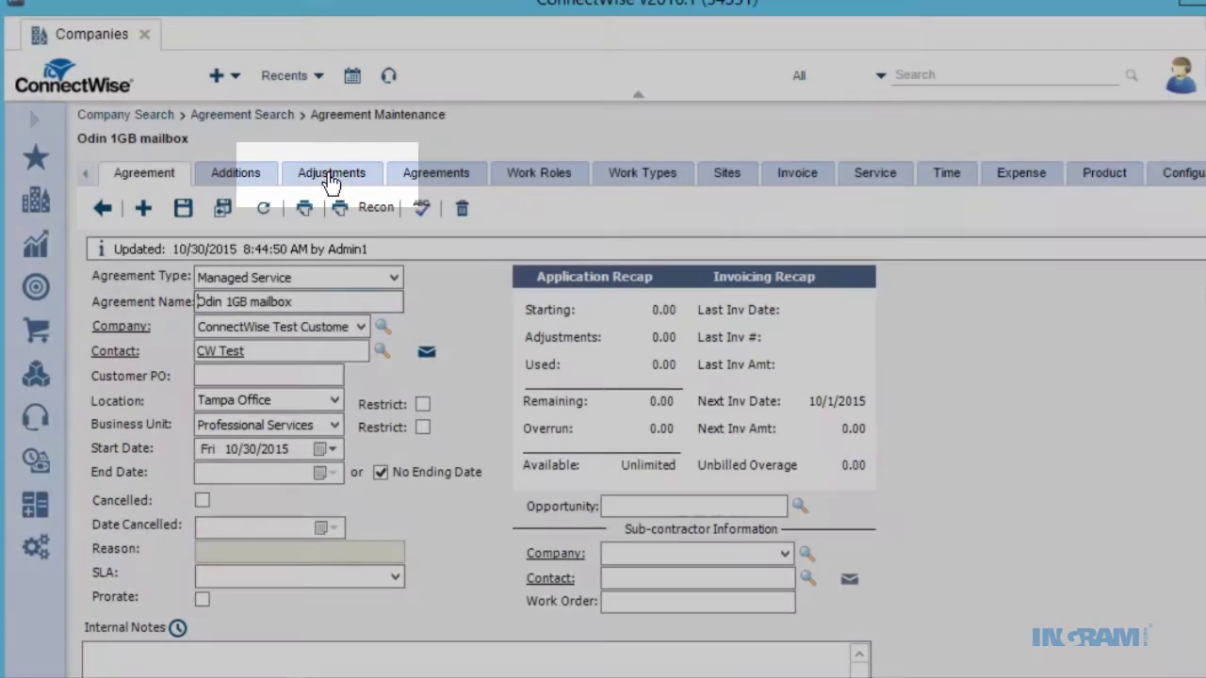
# Show the Odin 1GB mailbox agreement's Adjustments, including the new 11/02/2015 +1.00 entry.
pyautogui.click(332, 177)
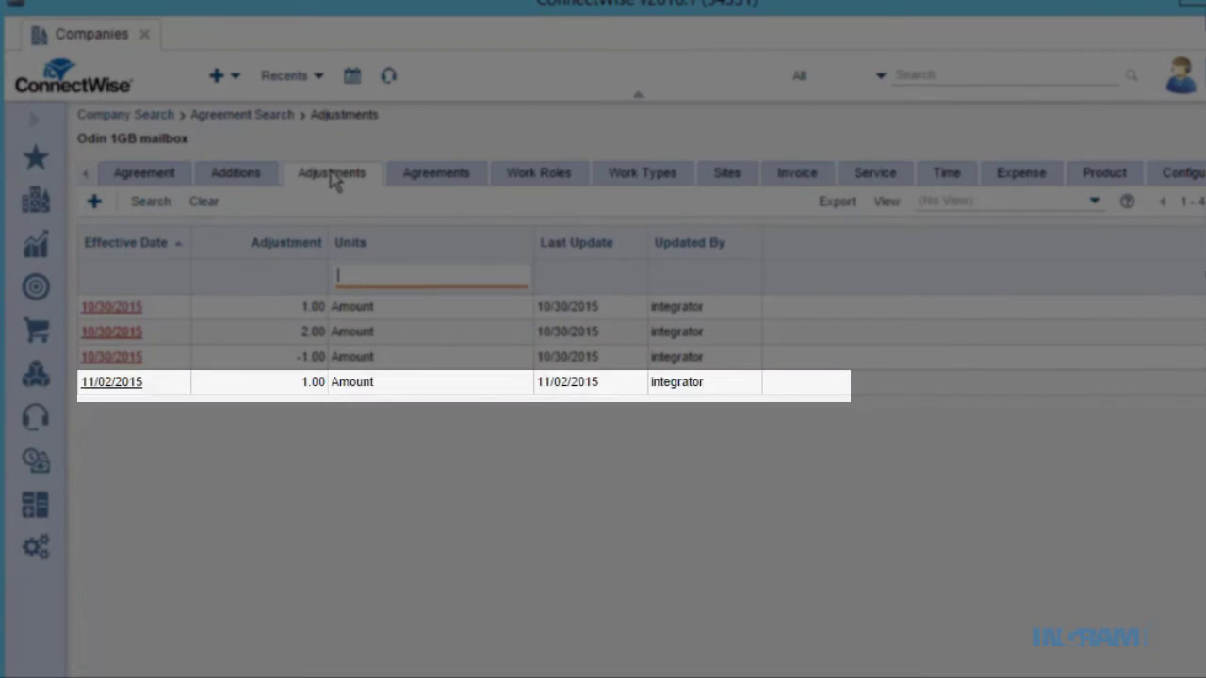